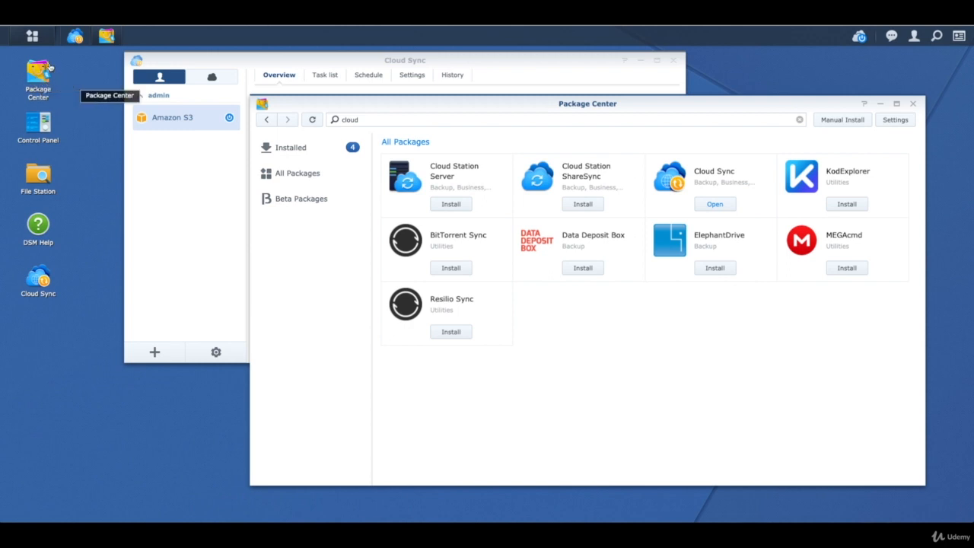
left_click(32, 38)
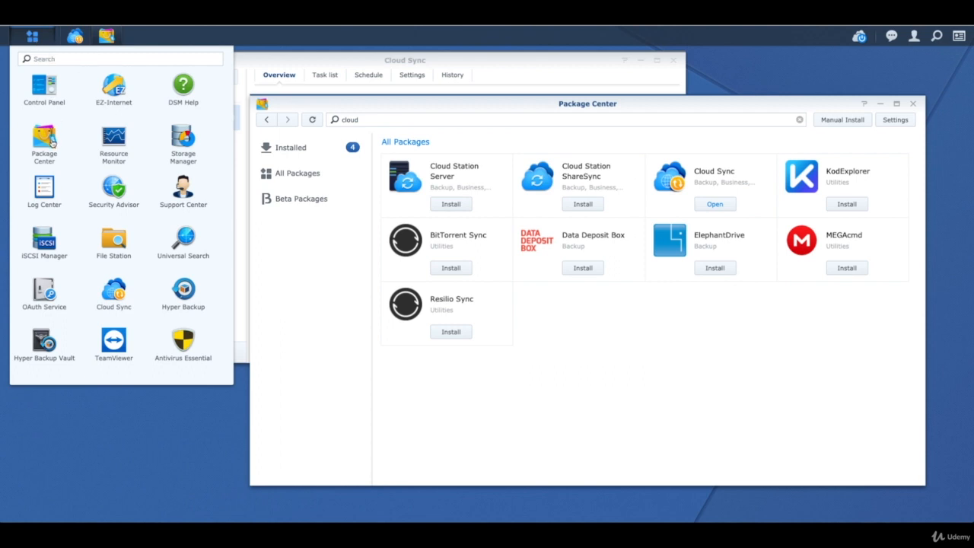
left_click(399, 105)
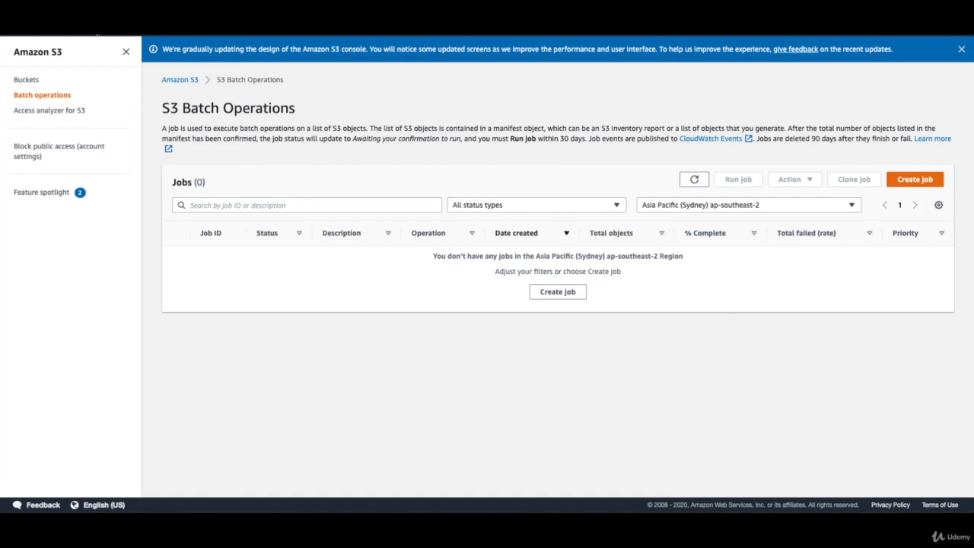
Create an S3 bucket named emiliosbucket2020 in the Asia Pacific (Sydney) ap-southeast-2 region, keeping all public access blocked
left_click(97, 36)
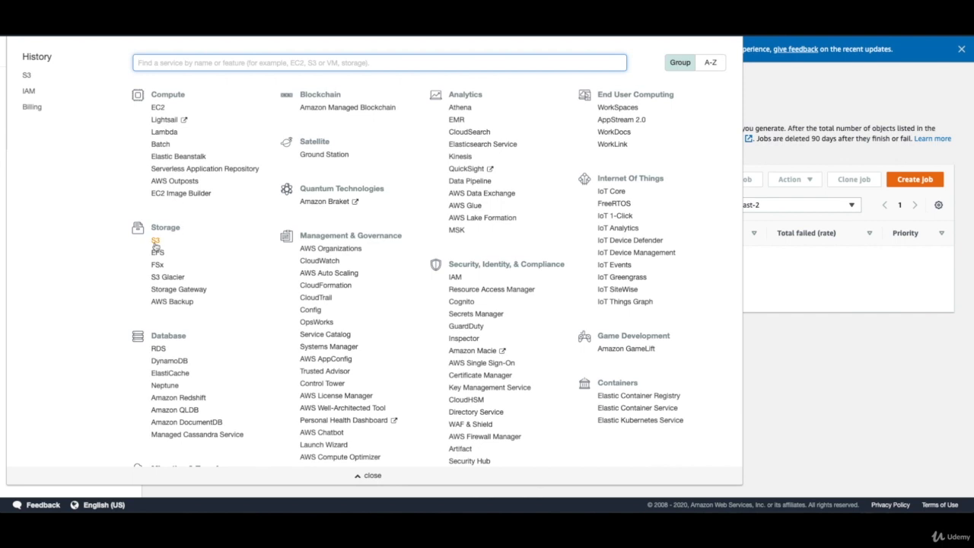
left_click(156, 241)
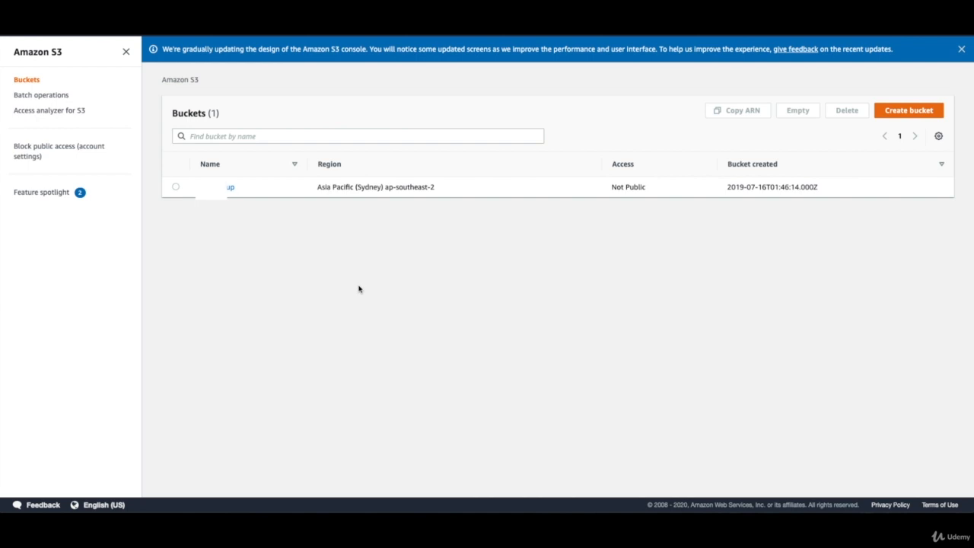
left_click(909, 111)
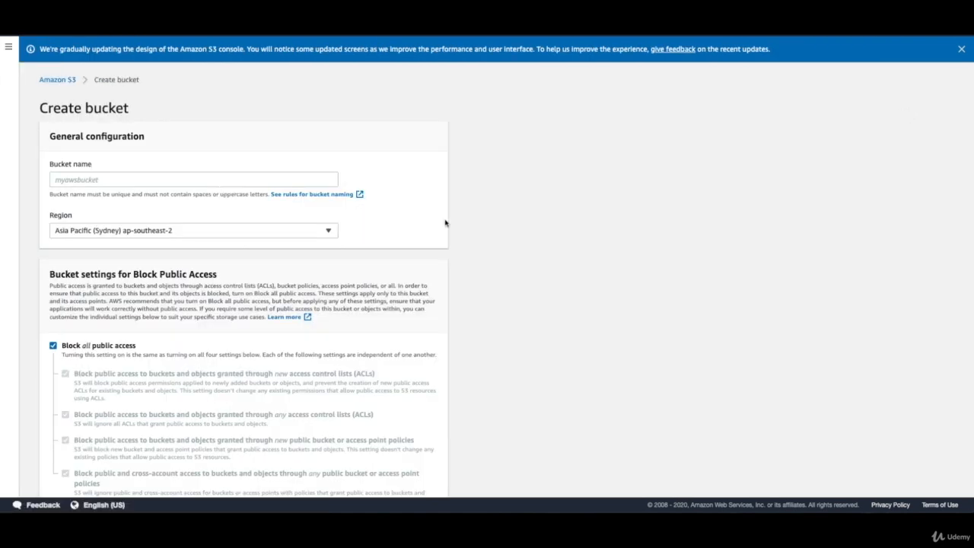
left_click(117, 179)
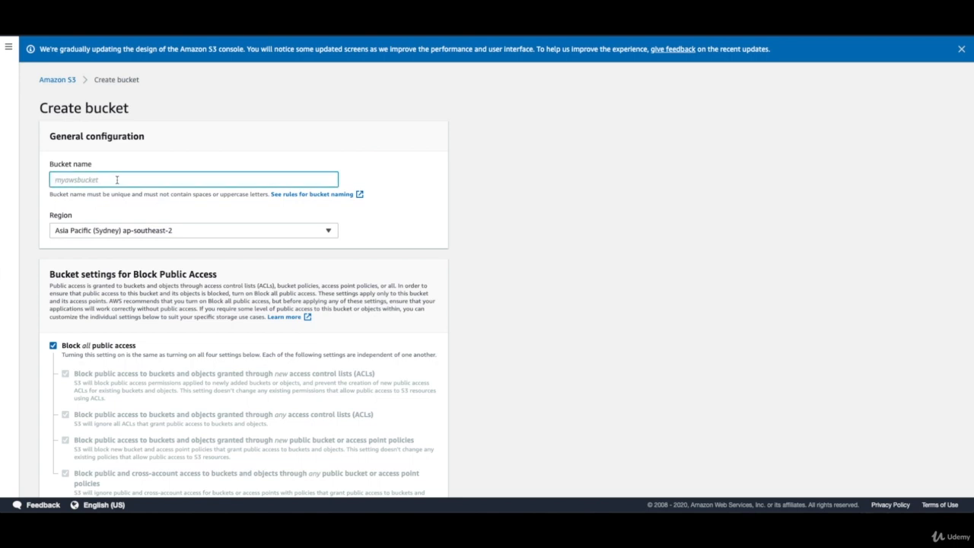
type("emiliosbucket2020")
left_click(156, 232)
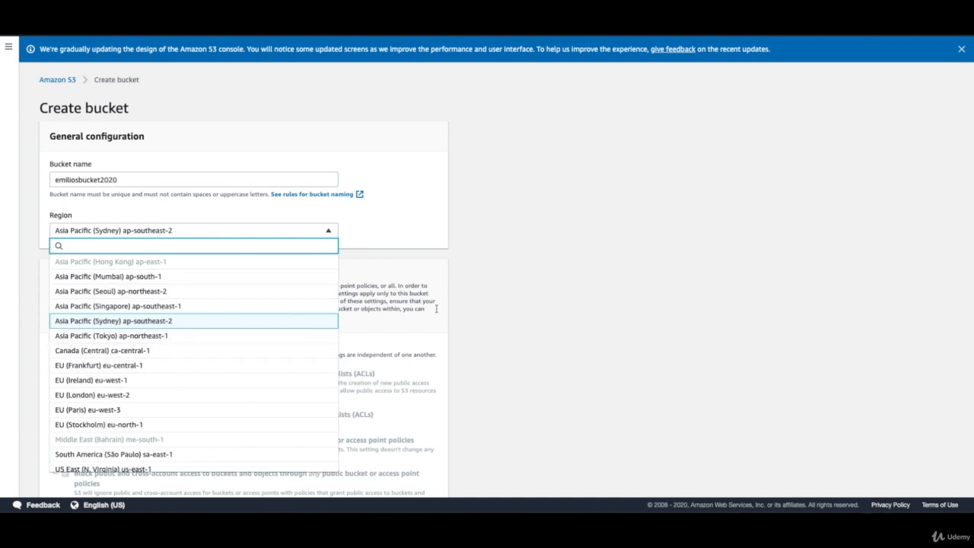
left_click(561, 303)
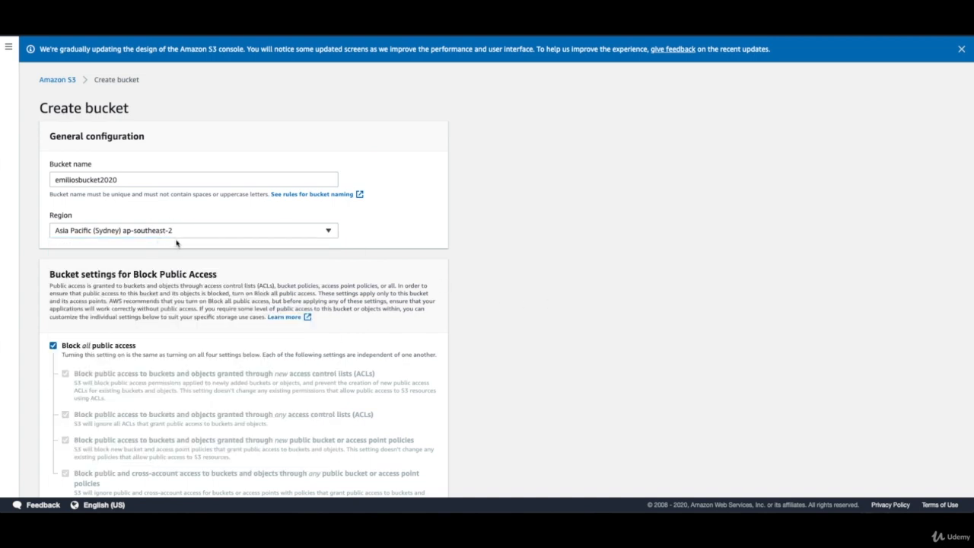
scroll(176, 243, "down", 3)
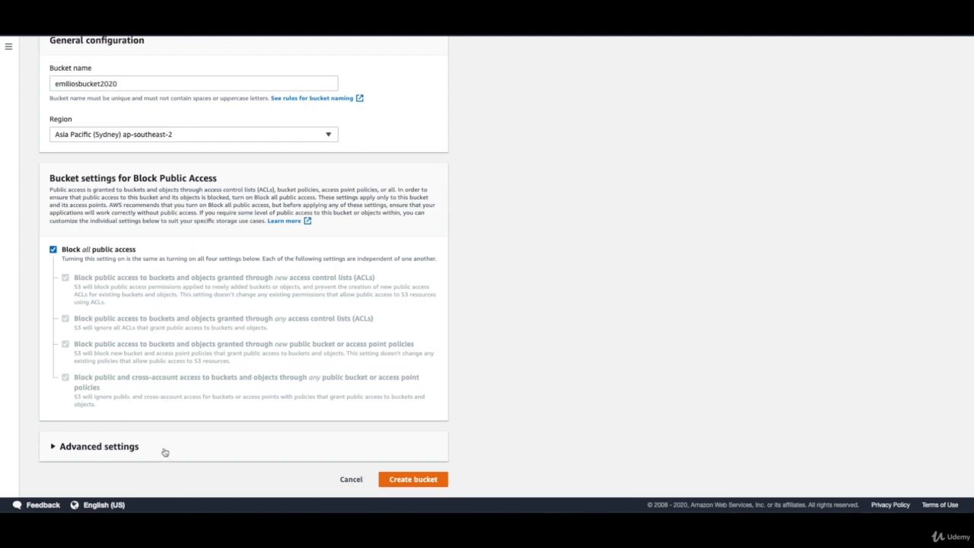
left_click(415, 480)
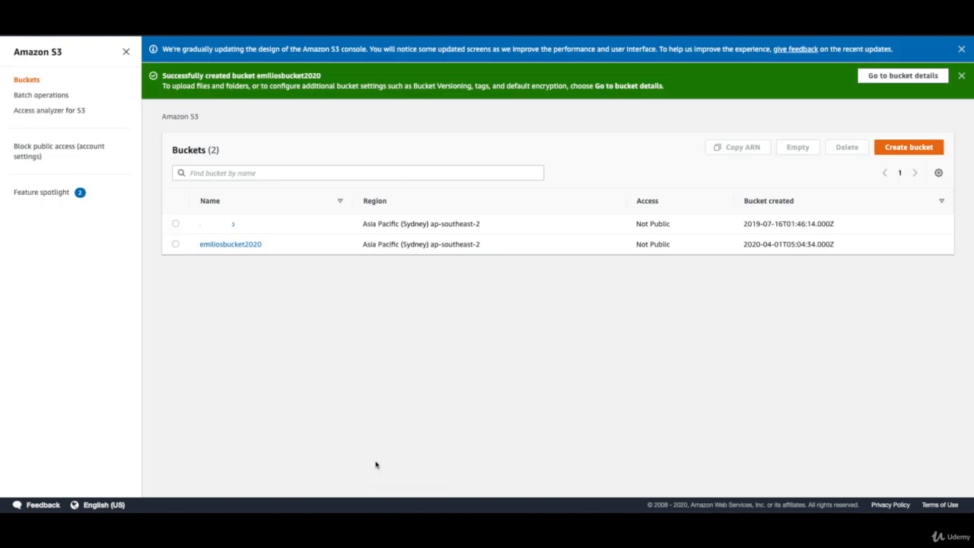
Create a folder named testfolder inside the emiliosbucket2020 bucket, using the bucket's own encryption settings
left_click(230, 244)
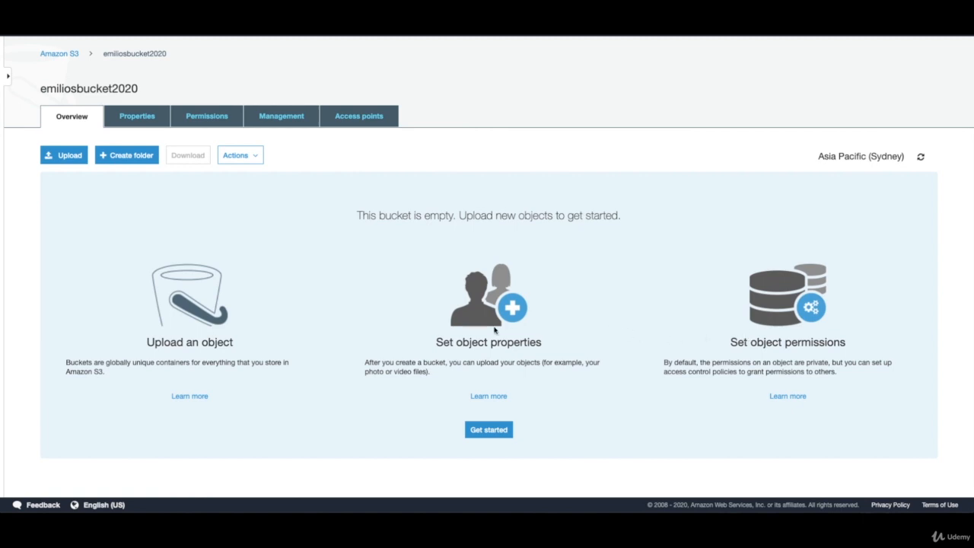
left_click(130, 161)
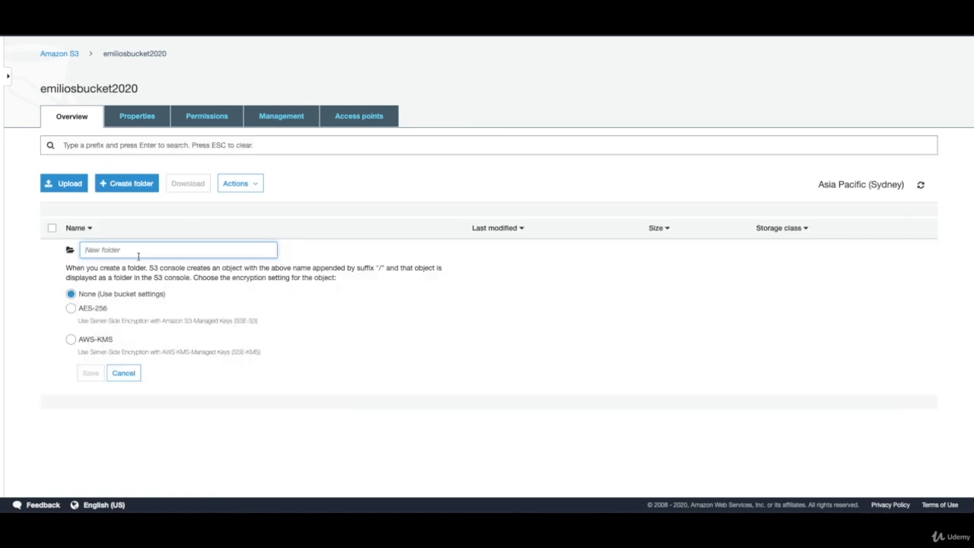
type("testfolder")
left_click(90, 373)
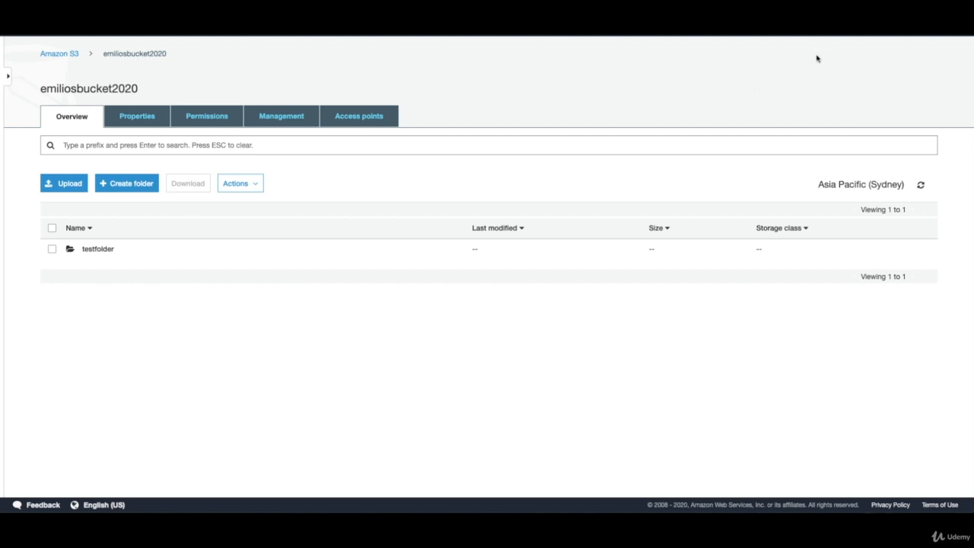
Create a new access key in the AWS account's security credentials and reveal its key ID and secret
left_click(807, 29)
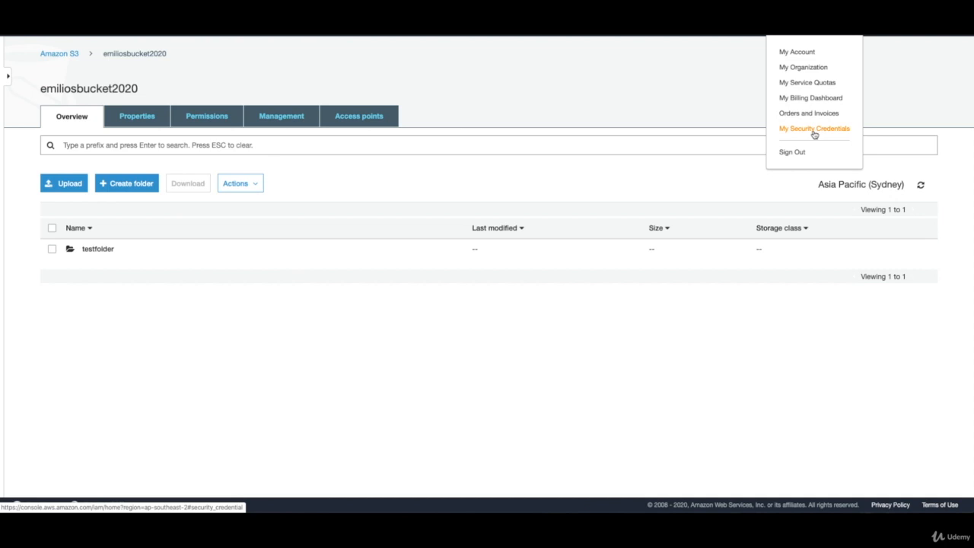
left_click(820, 135)
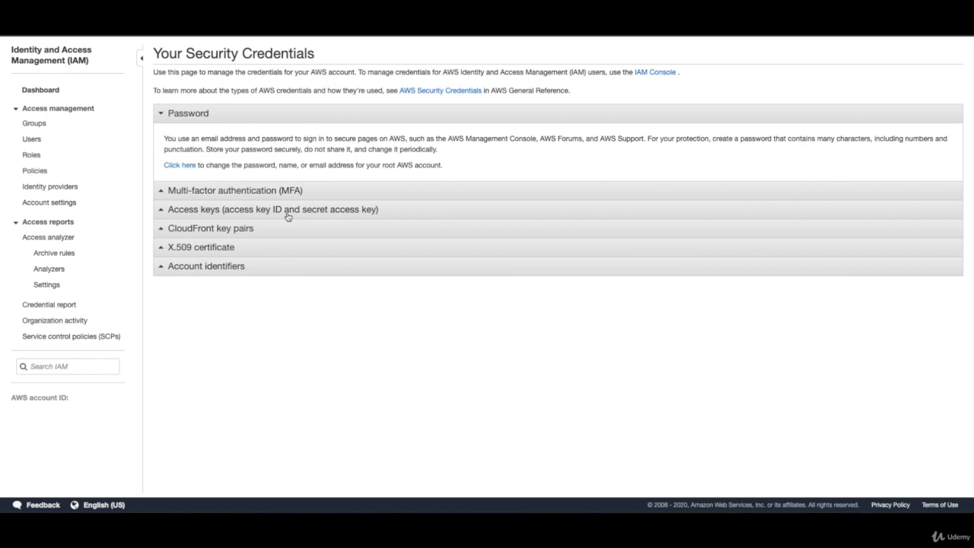
left_click(263, 215)
left_click_drag(177, 262, 189, 264)
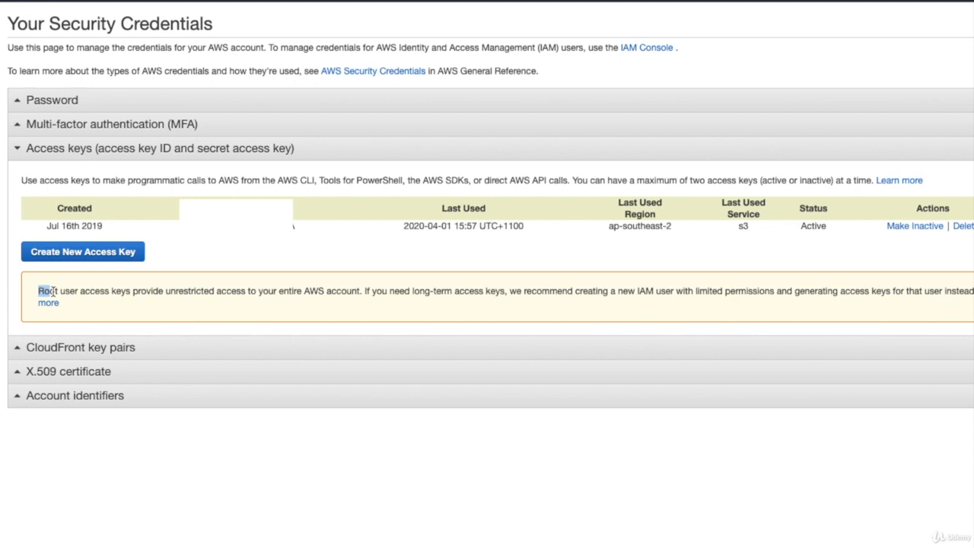
left_click_drag(53, 291, 235, 300)
left_click(246, 313)
left_click(105, 261)
left_click(123, 189)
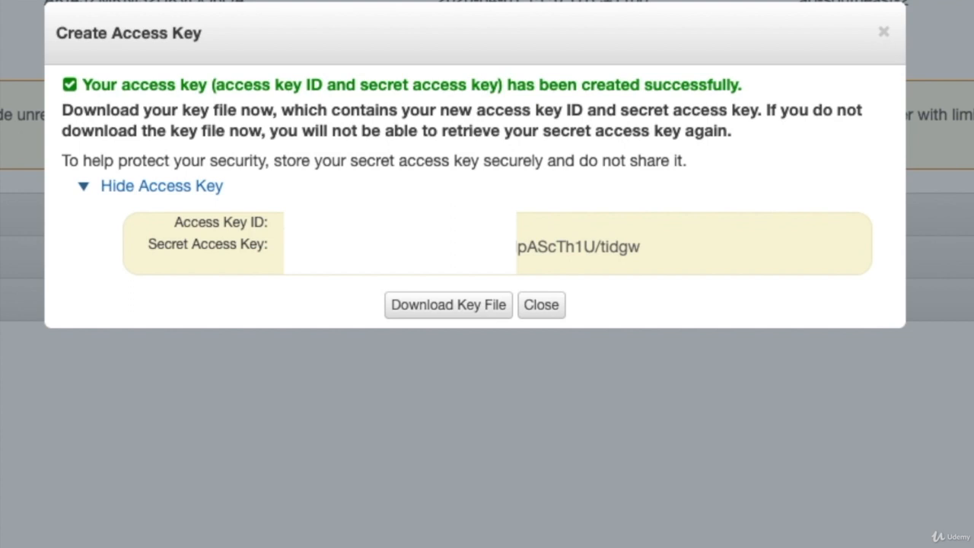
Download the key file of the new access key and select the secret access key text
left_click(445, 310)
left_click_drag(518, 247, 655, 245)
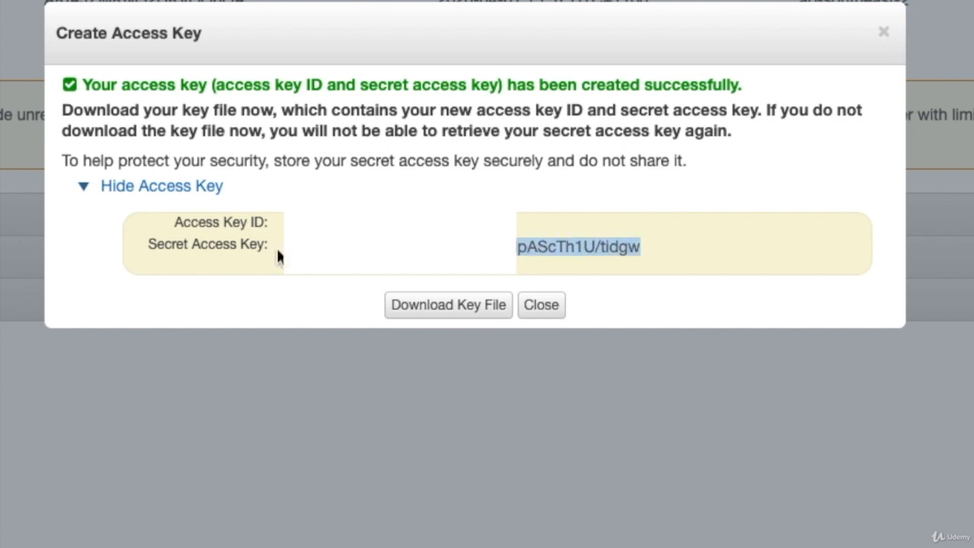
left_click(281, 225)
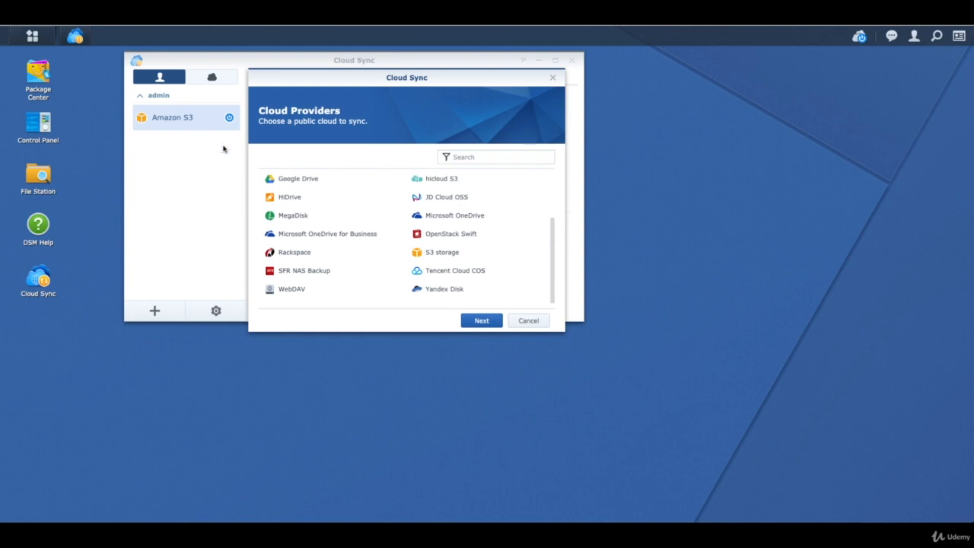
Switch to Cloud Sync on the NAS and choose S3 storage as the cloud provider for the new connection
scroll(481, 233, "up", 3)
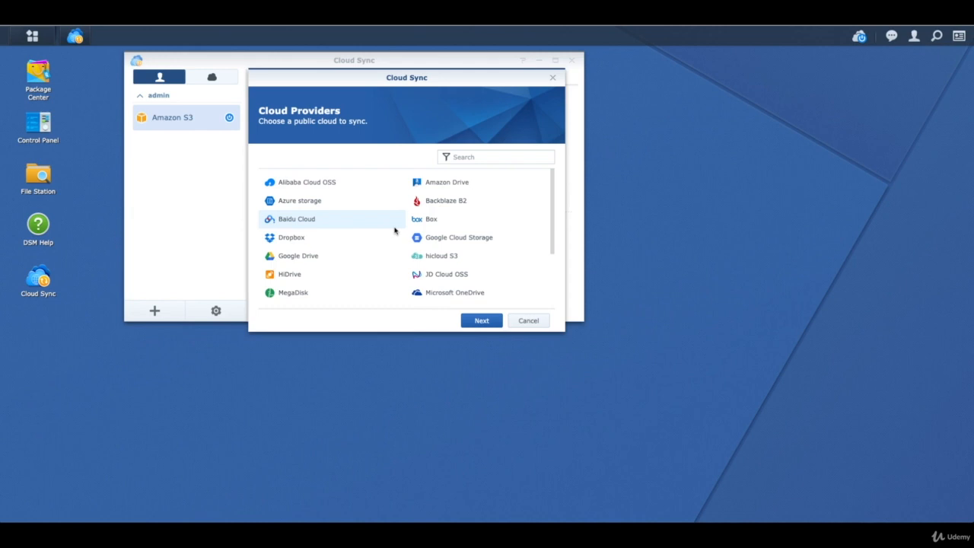
scroll(449, 236, "down", 2)
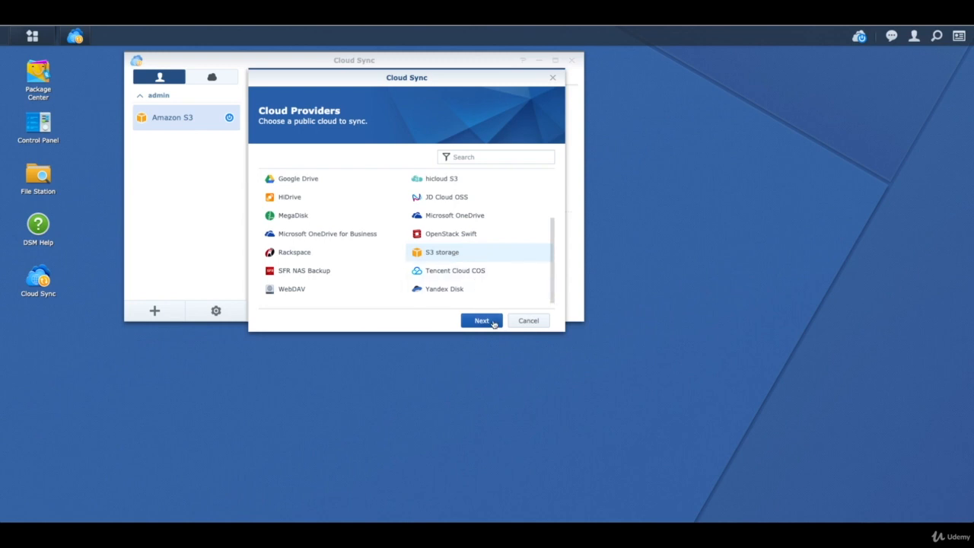
left_click(482, 321)
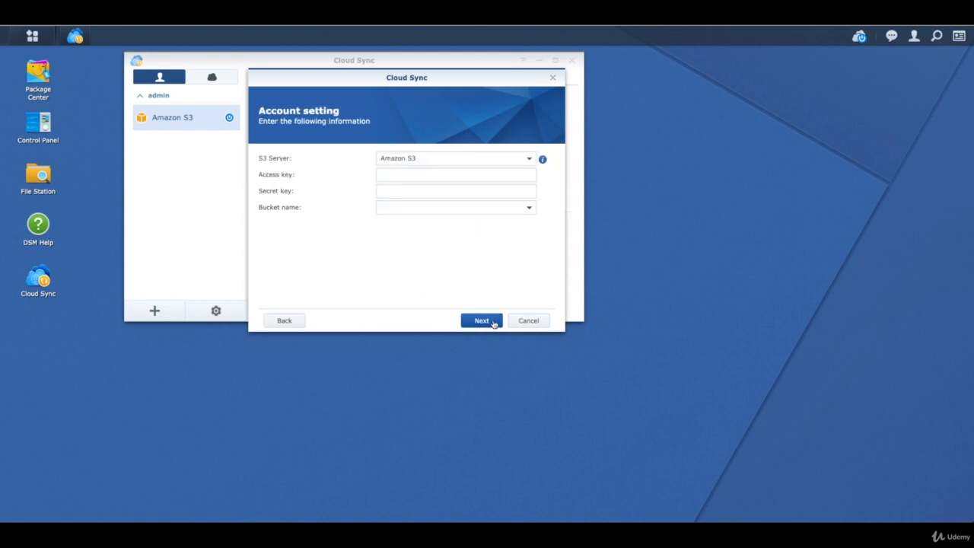
Fill in the account settings with the Amazon S3 server, the access key, the secret key and the emiliosbucket2020 bucket
left_click(418, 159)
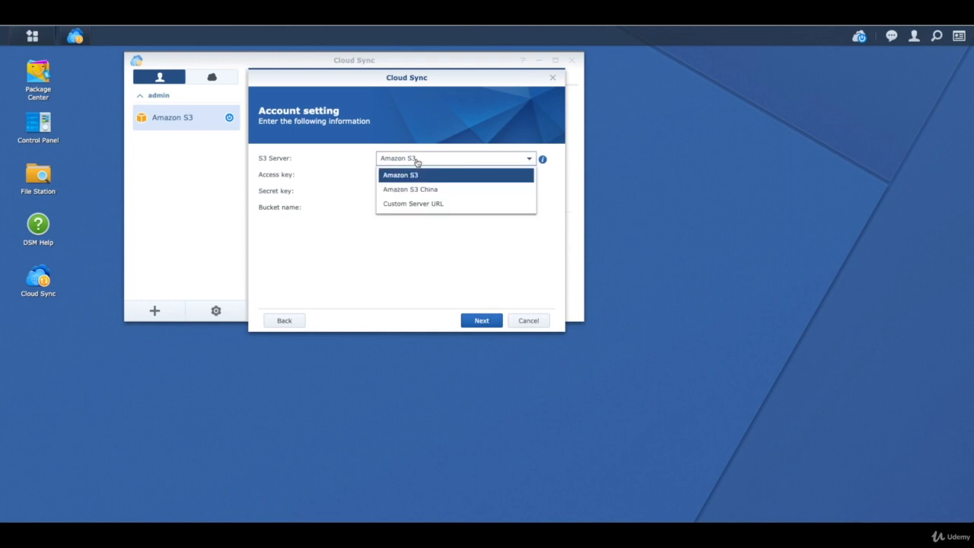
left_click(343, 180)
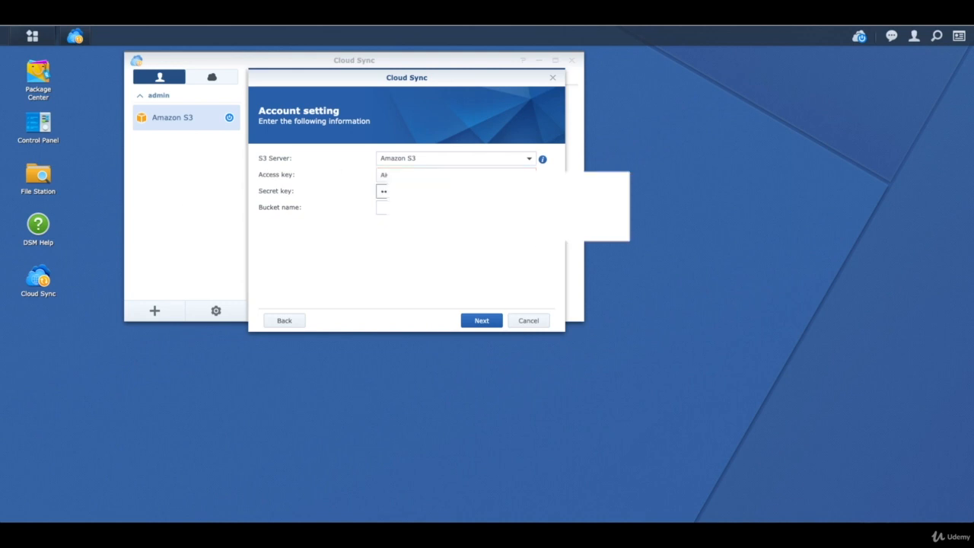
left_click(530, 208)
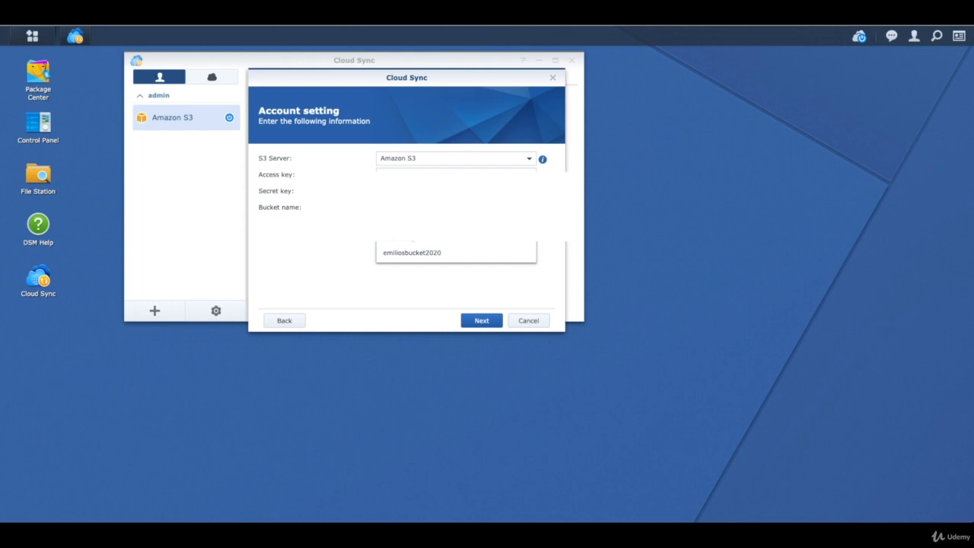
left_click(426, 255)
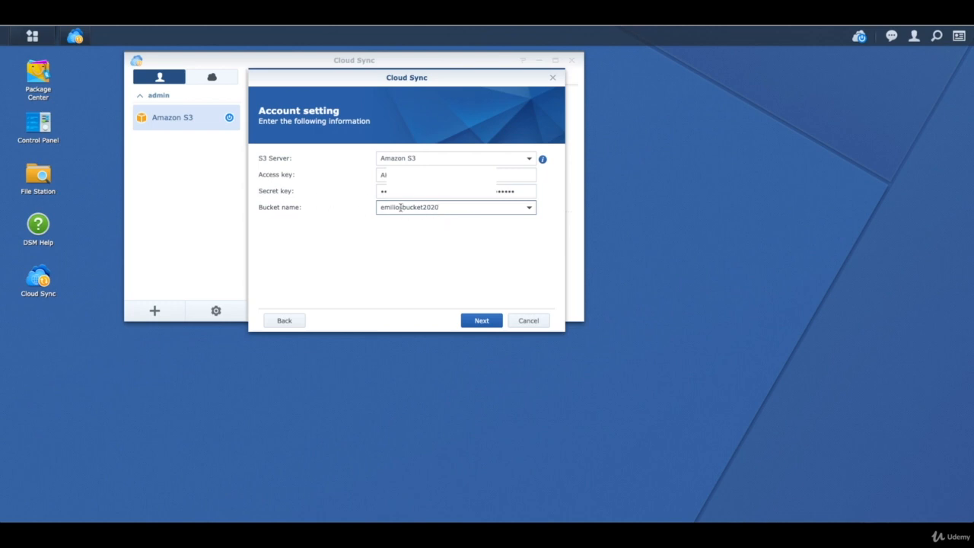
left_click(486, 322)
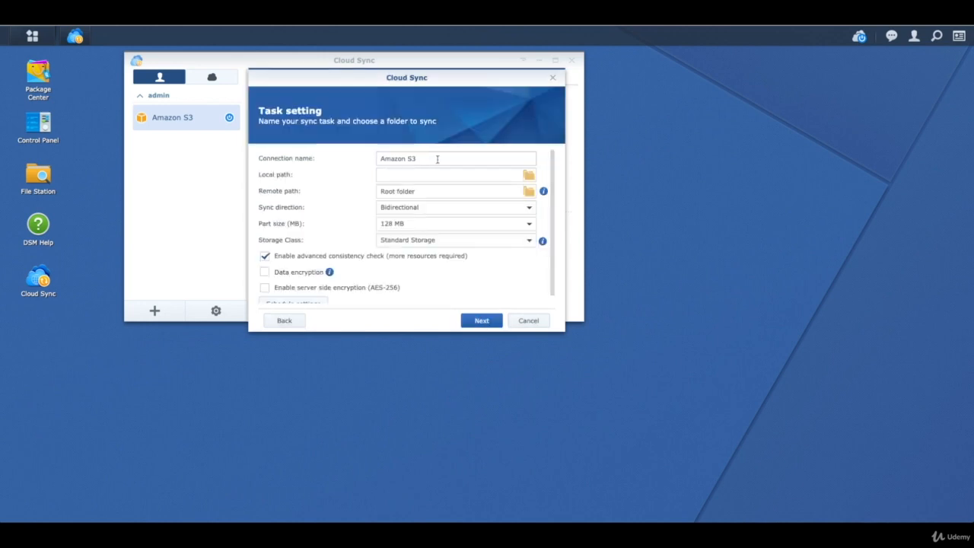
Name the connection emiioS3 and set its local path to the /forS3 folder
left_click_drag(437, 159, 354, 160)
type("emiioS3")
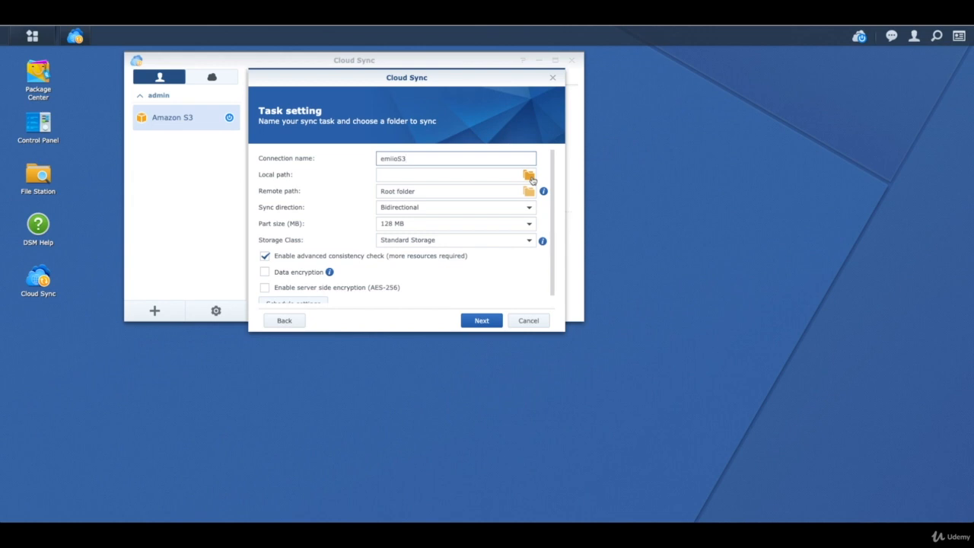
left_click(532, 178)
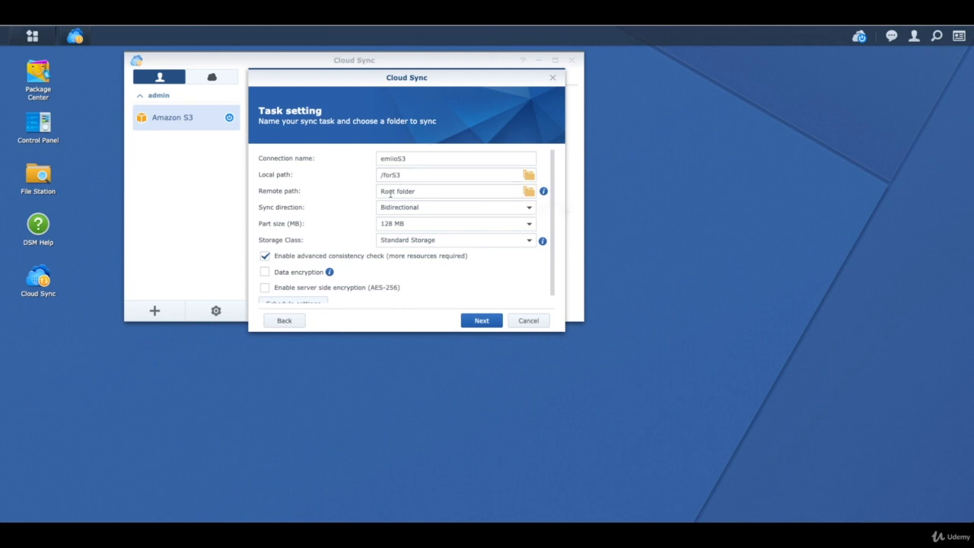
Set the remote path of the sync task to testfolder under the bucket's root folder
left_click(530, 194)
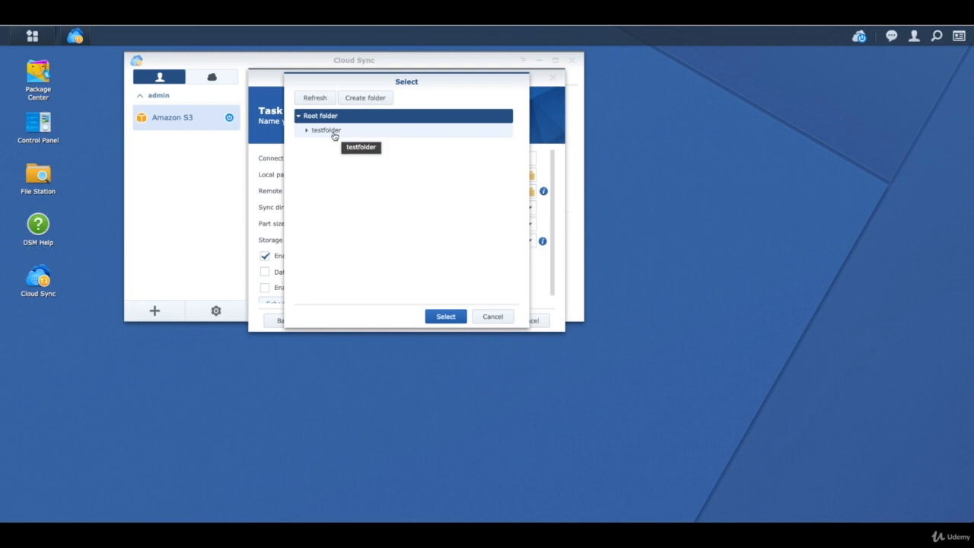
left_click(335, 135)
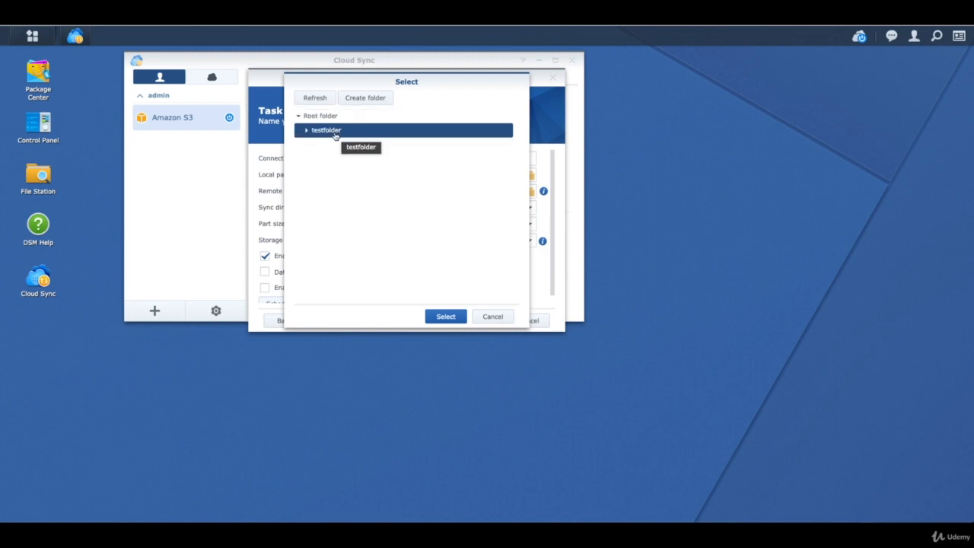
left_click(446, 317)
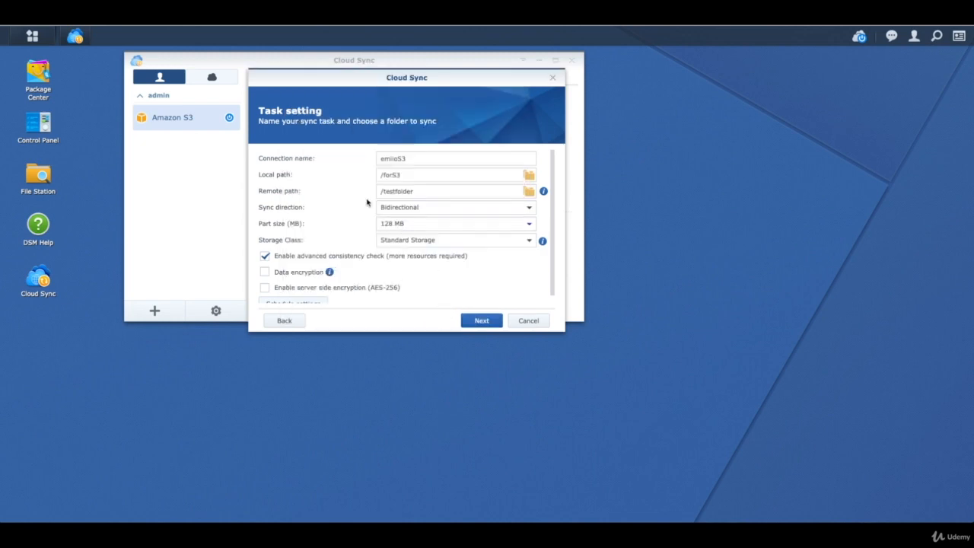
left_click_drag(404, 174, 379, 191)
left_click(418, 191)
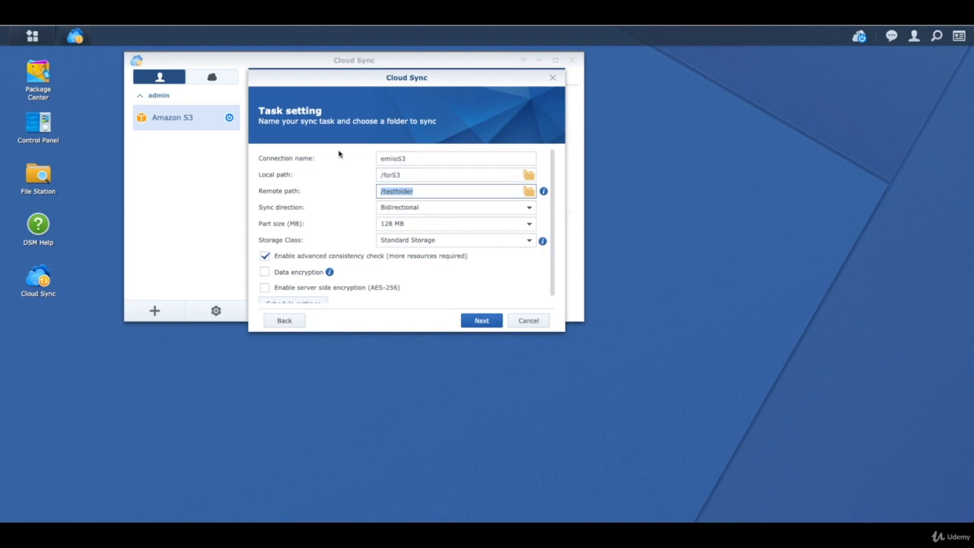
left_click_drag(454, 160, 370, 159)
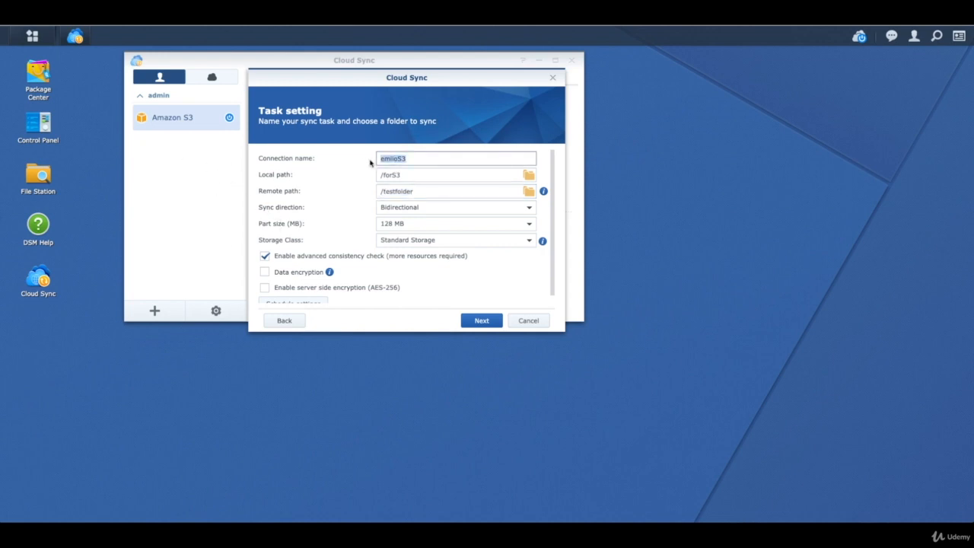
left_click(449, 158)
Set the sync direction to Upload local changes only and choose Standard Storage as the storage class
left_click(424, 211)
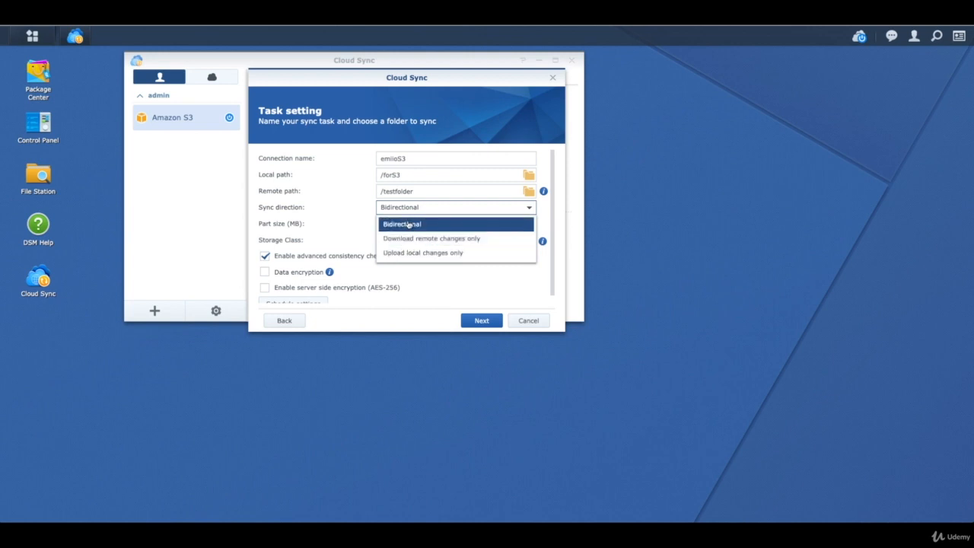
left_click(430, 256)
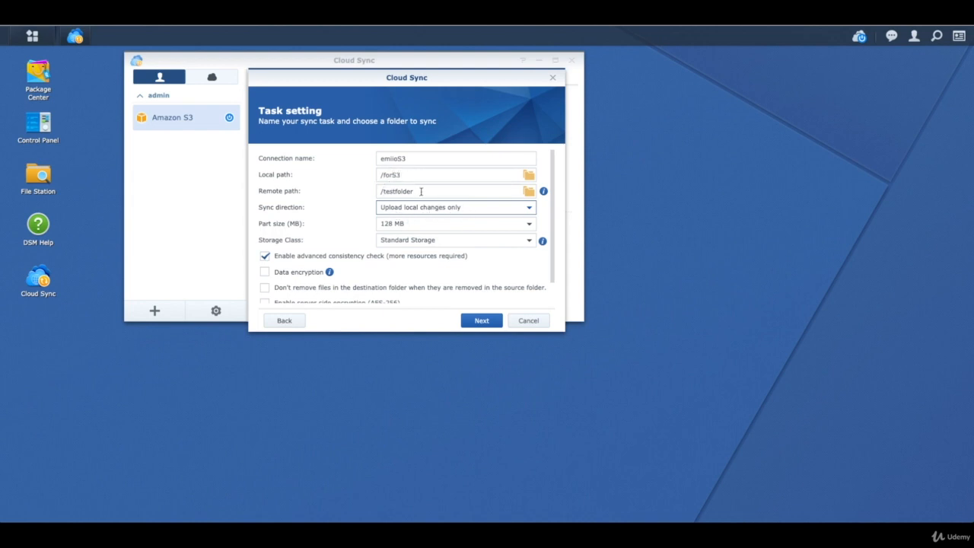
scroll(415, 221, "down", 1)
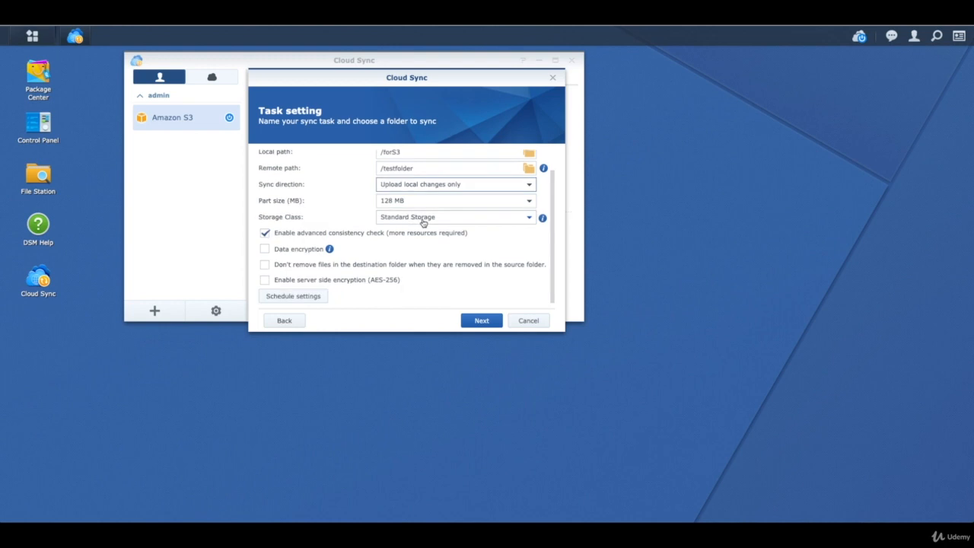
left_click(423, 220)
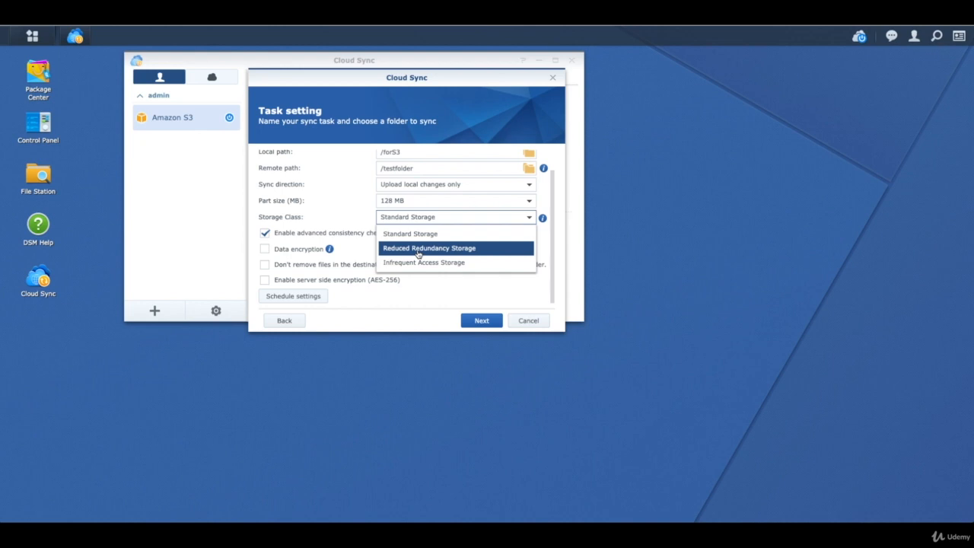
left_click(433, 234)
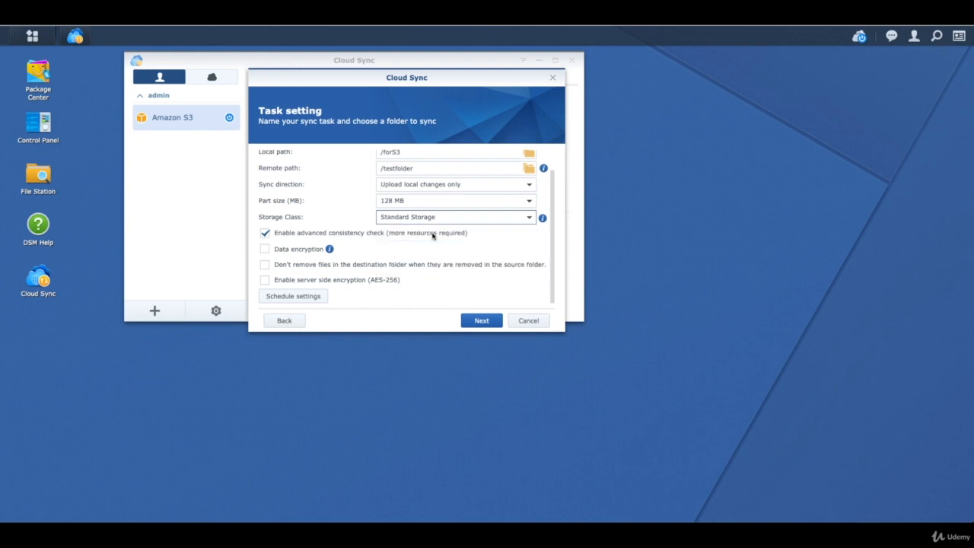
Proceed to the settings summary, apply it to create the sync task and finish the setup
left_click(493, 323)
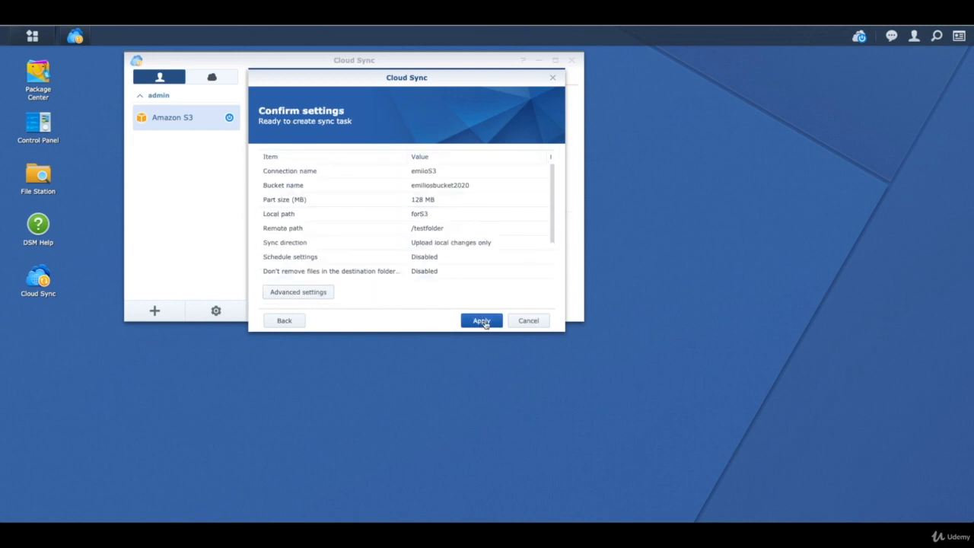
left_click(485, 321)
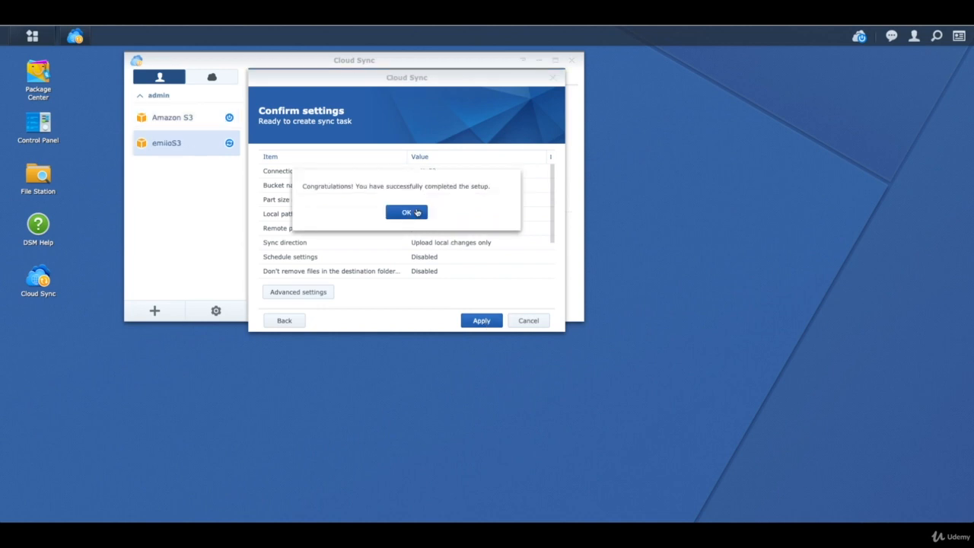
left_click(407, 212)
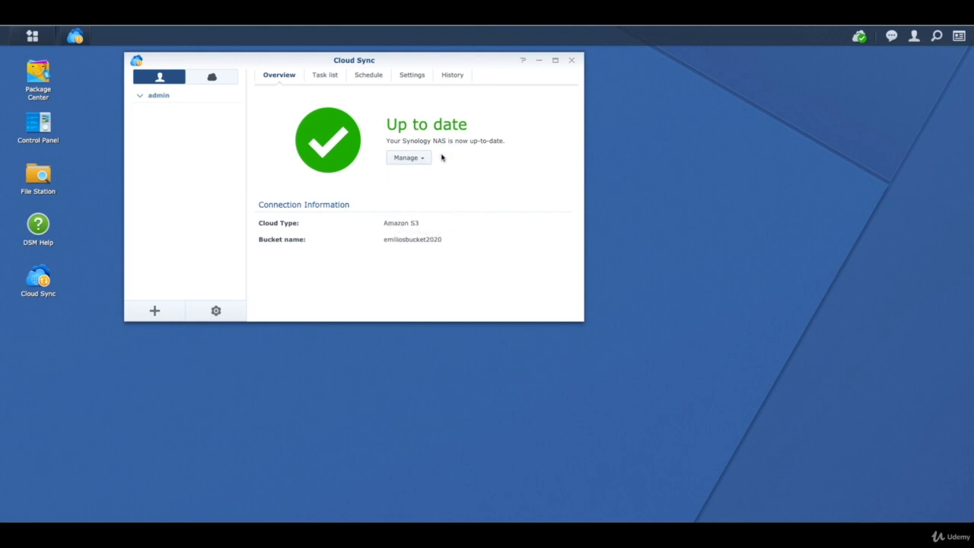
Enable the new connection's schedule and mark the hour columns 8 through 18 as suspended for every day of the week
left_click(332, 80)
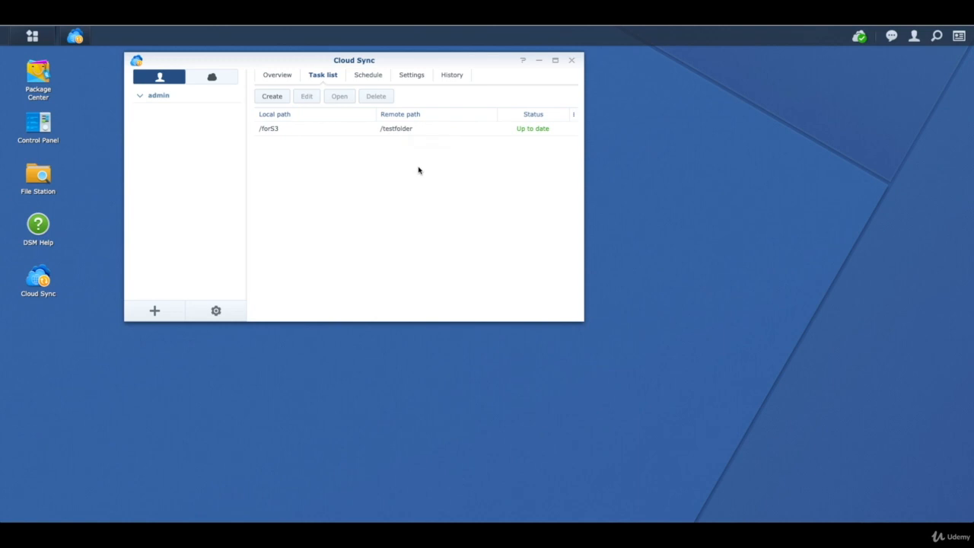
left_click(368, 75)
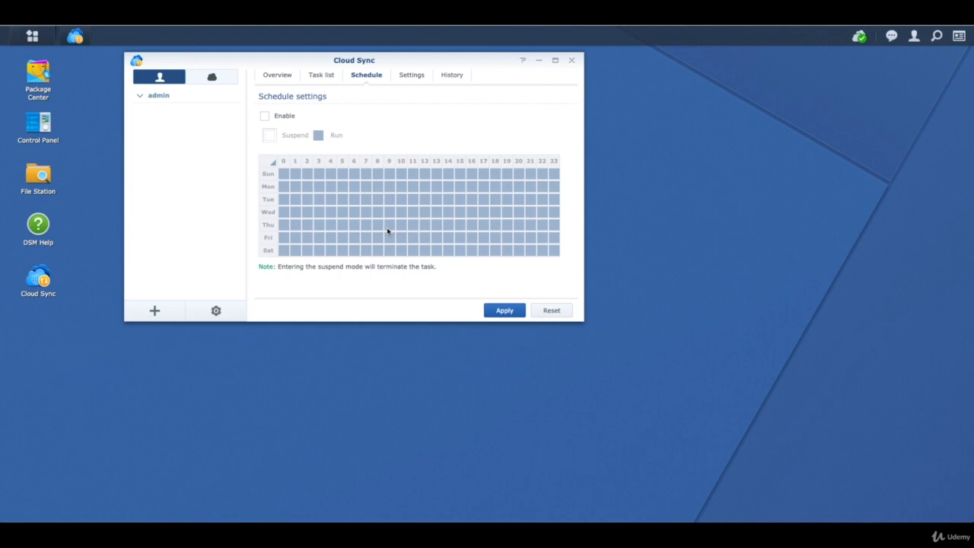
left_click(318, 76)
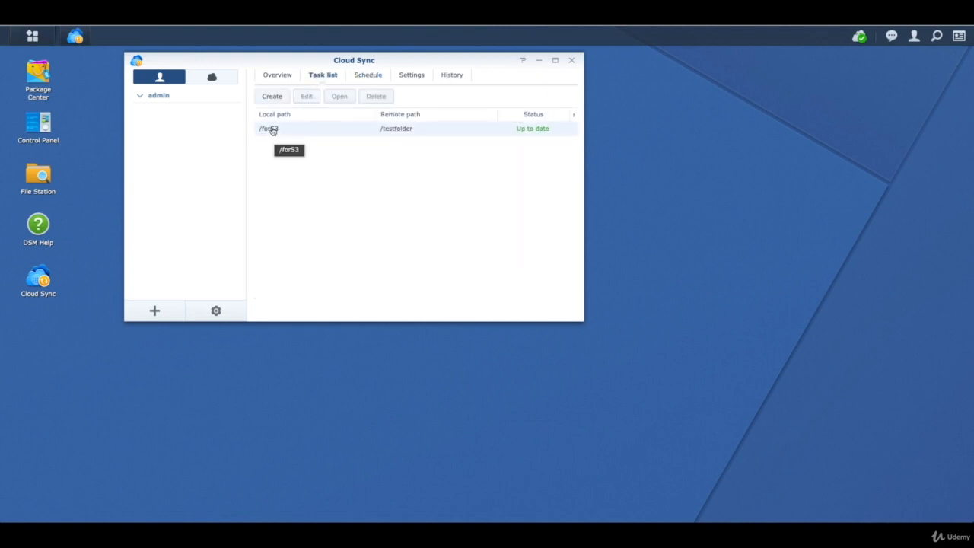
left_click(363, 76)
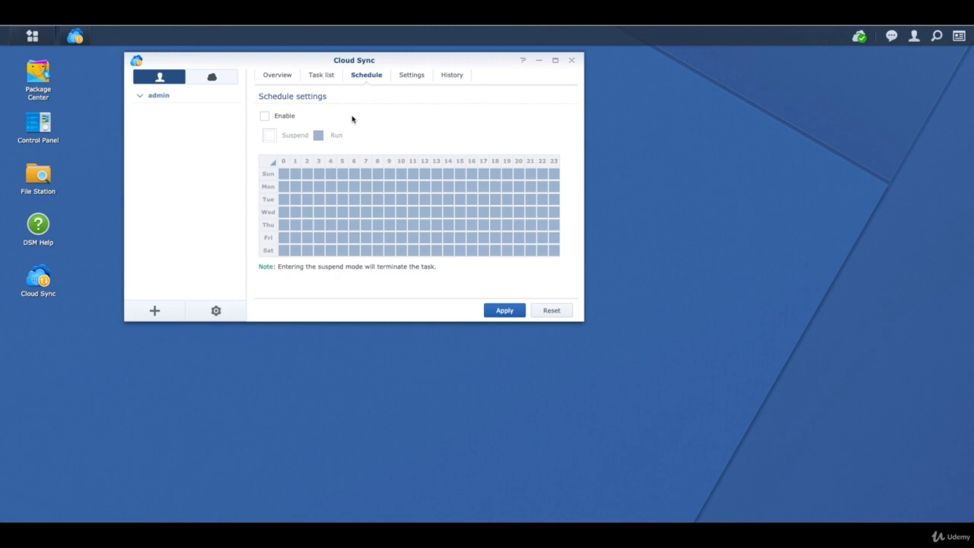
left_click(264, 116)
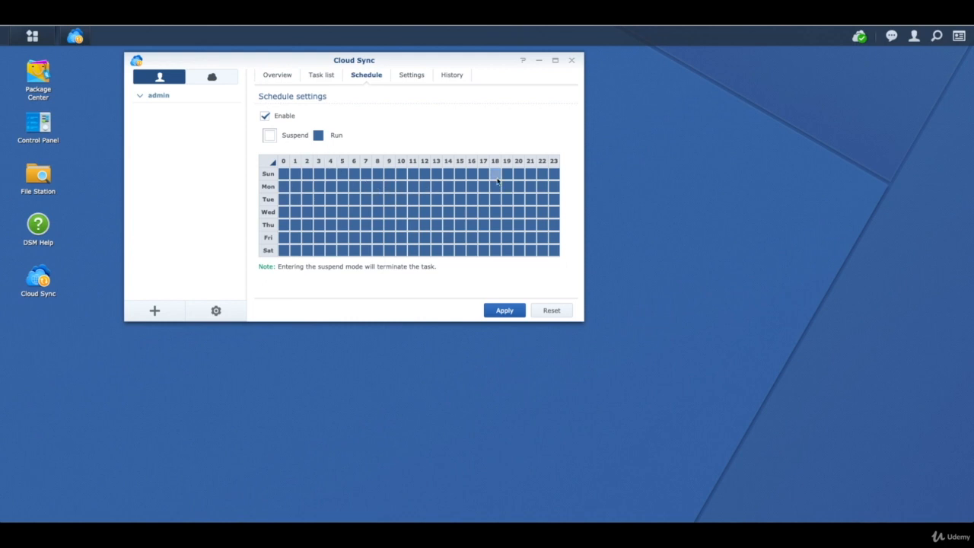
left_click_drag(497, 180, 381, 250)
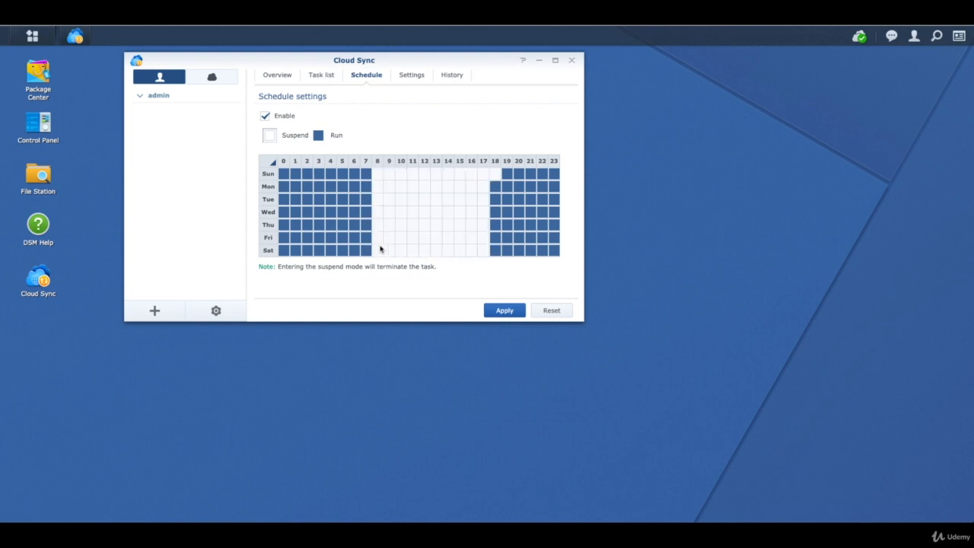
left_click_drag(494, 186, 494, 250)
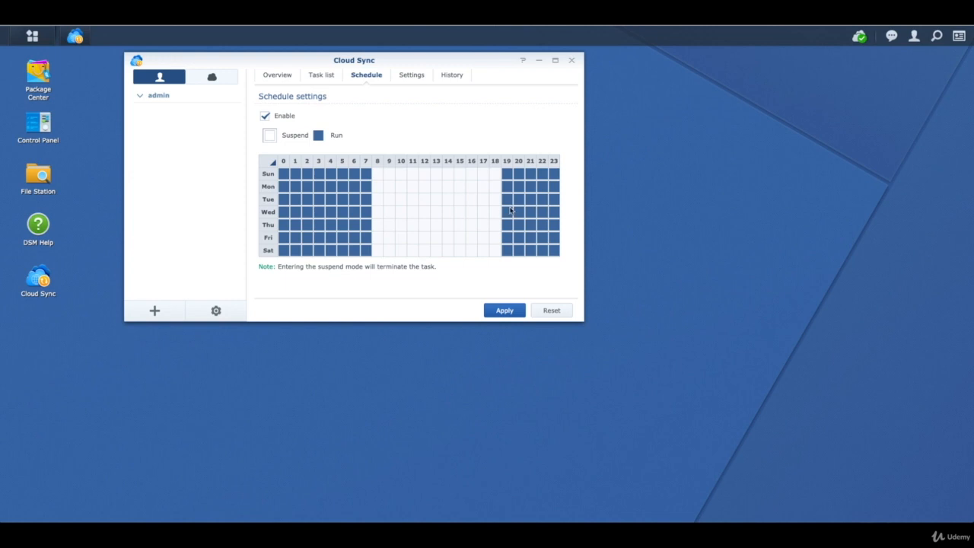
Review the connection's settings and history, and check the contents of the local forS3 folder in File Station
left_click(410, 76)
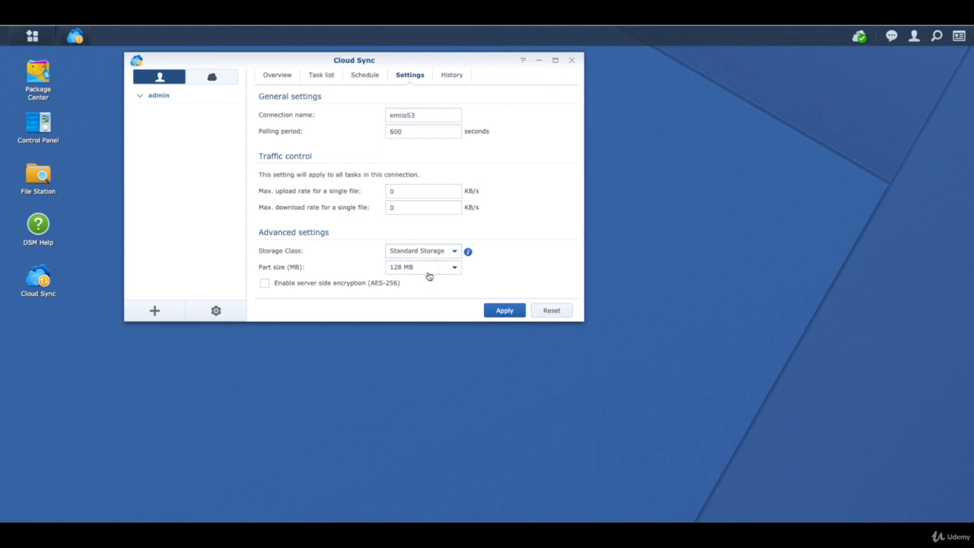
left_click(454, 77)
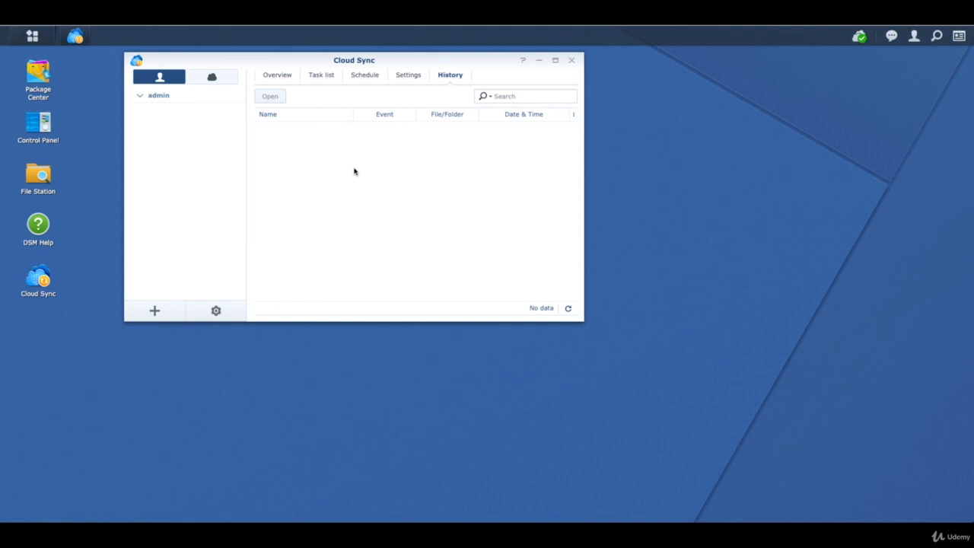
left_click(279, 77)
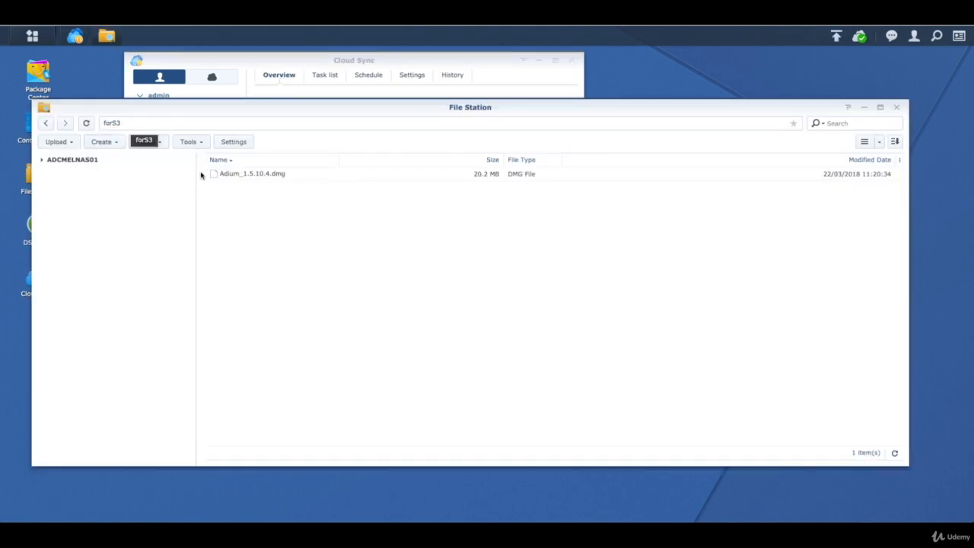
left_click(257, 178)
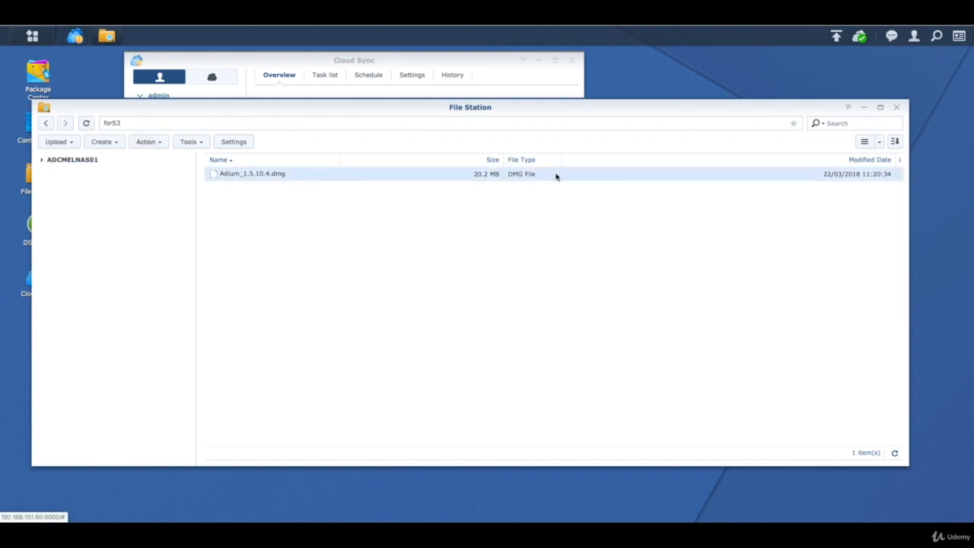
left_click(897, 107)
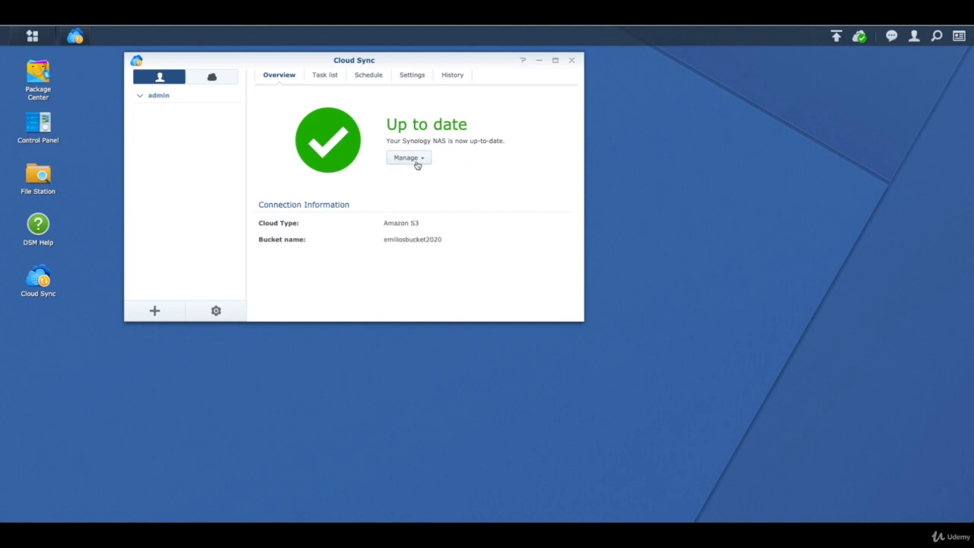
Recheck the connection's task list and history, and inspect testfolder in emiliosbucket2020 in the Amazon S3 console
left_click(324, 79)
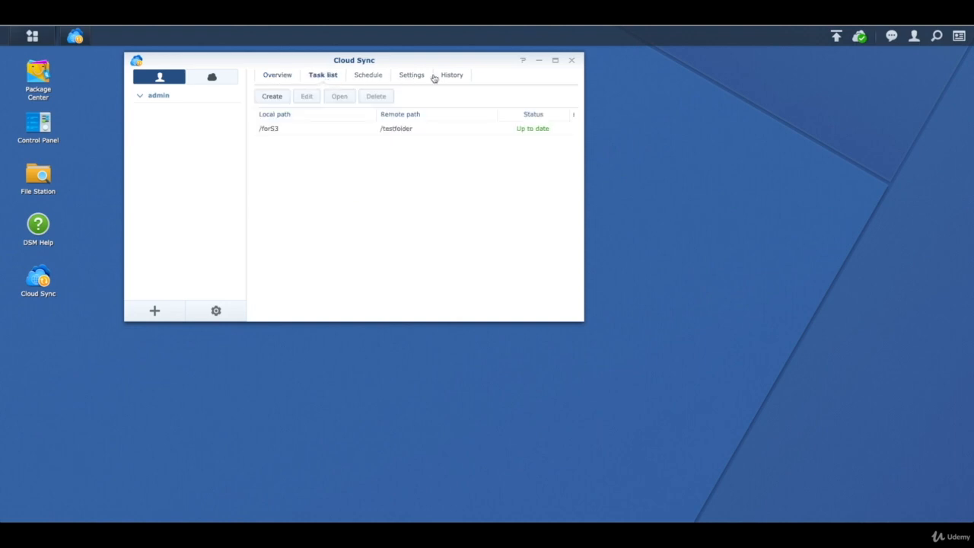
left_click(377, 82)
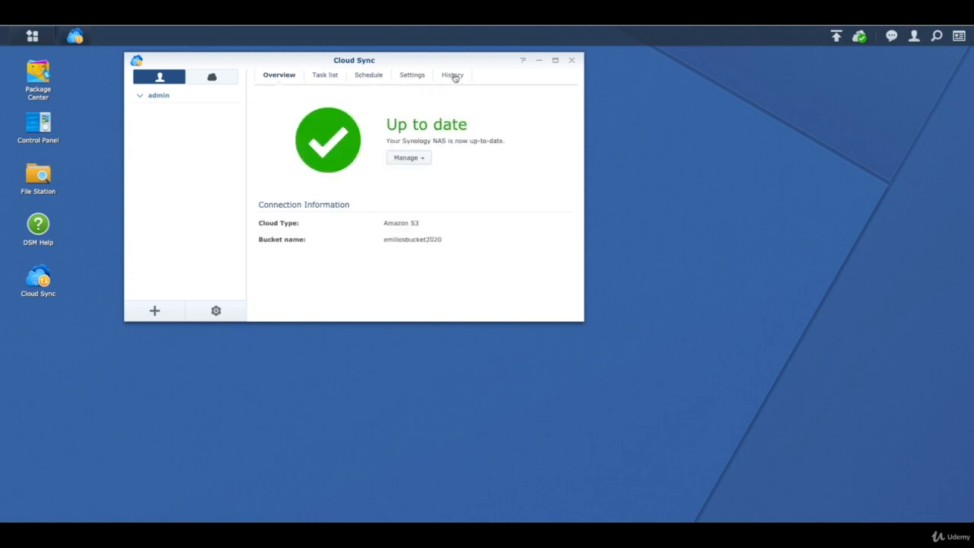
left_click(454, 77)
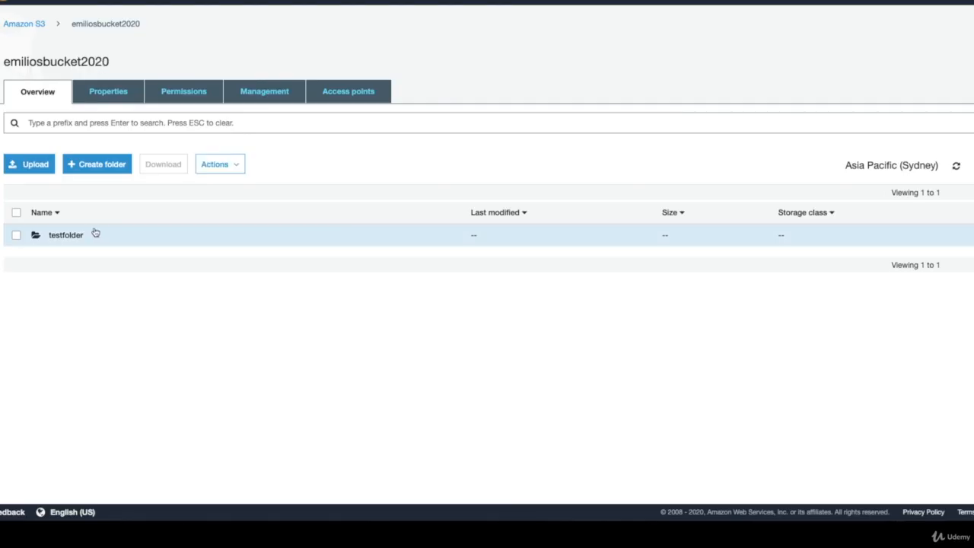
left_click(65, 238)
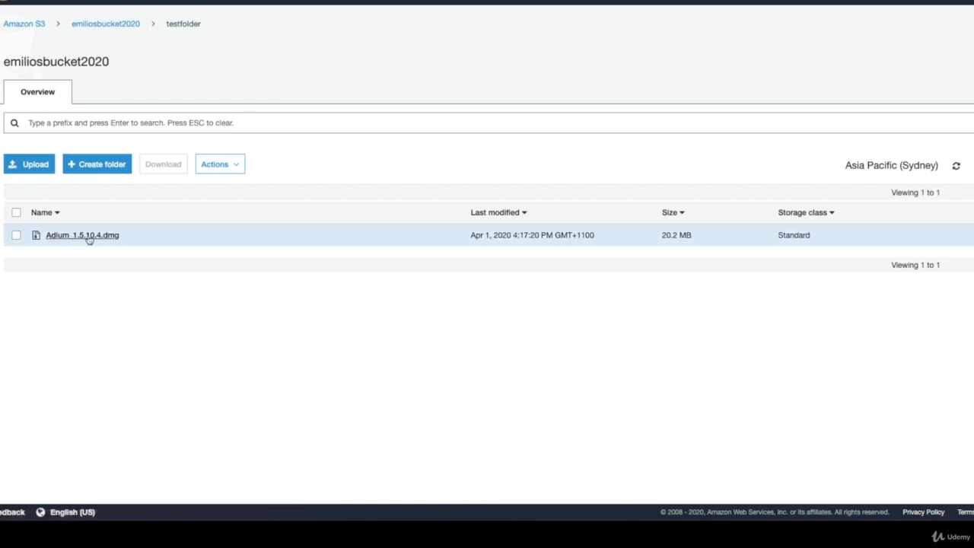